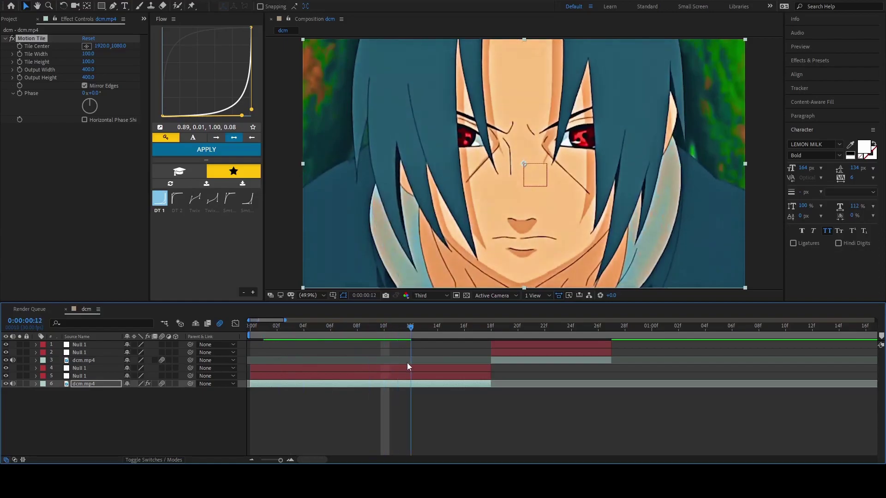
Parent the first dcm.mp4 clip to the null directly above it and show that null's Scale and Rotation at frame 13
key(ctrl+Up)
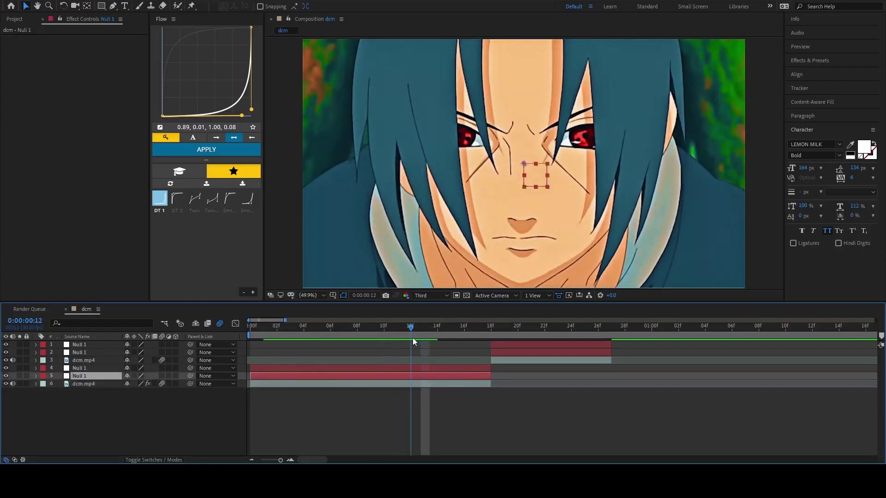
click(418, 331)
key(s)
key(shift+r)
click(72, 383)
drag(190, 400, 108, 375)
Keyframe the null at frame 13 with a scale of 113% and a rotation of -6°
drag(138, 383, 162, 383)
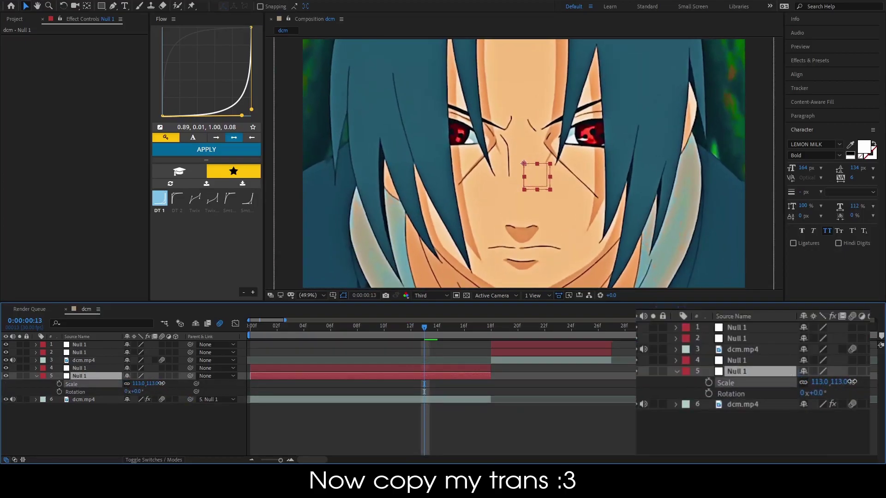
drag(59, 384, 59, 392)
drag(148, 390, 161, 401)
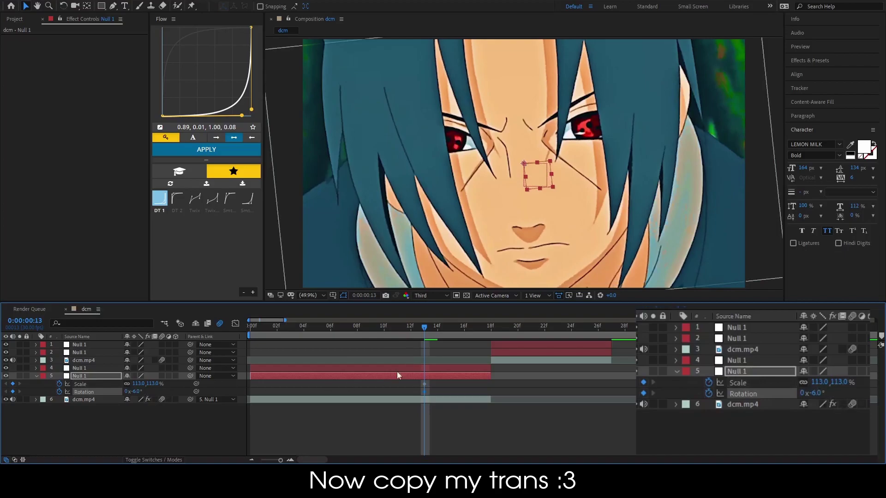
Enlarge the null's scale at frame 0 and set its rotation there to 0°
drag(417, 329, 249, 288)
drag(146, 383, 206, 385)
click(137, 392)
text(0)
key(Return)
Apply the Flow preset curve DT 2 to the null's Scale and Rotation keyframes
drag(440, 381, 244, 403)
click(177, 199)
click(206, 150)
Parent the animated null to the null above it and start the upper null's Scale and Rotation keyframes at frame 5
drag(252, 328, 318, 386)
click(284, 368)
drag(190, 376, 59, 385)
key(s)
key(shift+r)
Keyframe the upper null of the first clip at frame 18 with a scale of 54% and a rotation of 11°
drag(317, 328, 477, 342)
mouse_move(134, 384)
mouse_down()
mouse_move(148, 376)
mouse_move(132, 376)
mouse_up()
drag(489, 373, 469, 389)
drag(477, 383, 490, 384)
Ease the upper null's Scale and Rotation keyframes with the Flow preset curve DT 1
drag(504, 374, 297, 391)
click(160, 198)
click(207, 151)
Go to frame 18 and parent the second dcm.mp4 clip to the null directly above it
drag(318, 328, 513, 358)
click(513, 360)
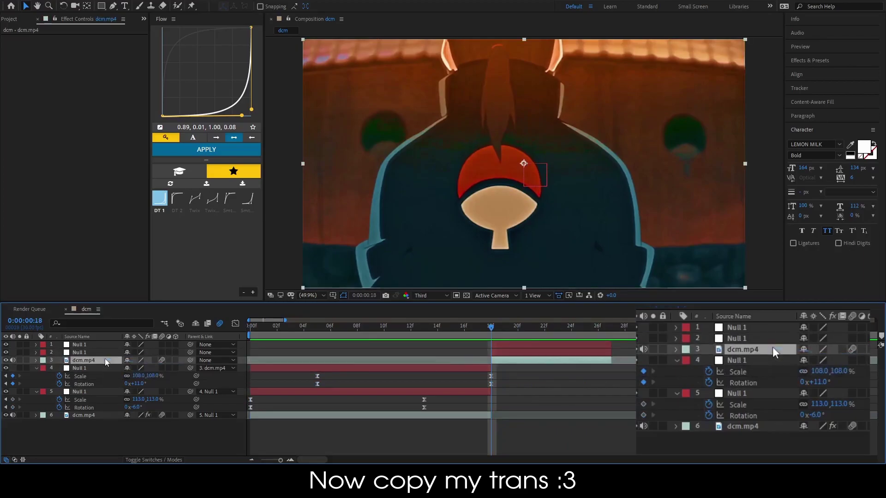
drag(190, 360, 157, 359)
Set the second clip's lower null to 113% scale and 4° rotation at frame 26
click(521, 353)
click(599, 329)
key(s)
key(shift+r)
drag(135, 368, 142, 368)
Copy the Motion Tile effect from the first dcm.mp4 clip onto the second one
click(509, 376)
click(455, 432)
click(44, 47)
click(42, 39)
key(ctrl+c)
click(520, 376)
key(ctrl+v)
Set the second clip's lower null to 5° rotation and add Scale and Rotation keyframes at frame 26
click(559, 353)
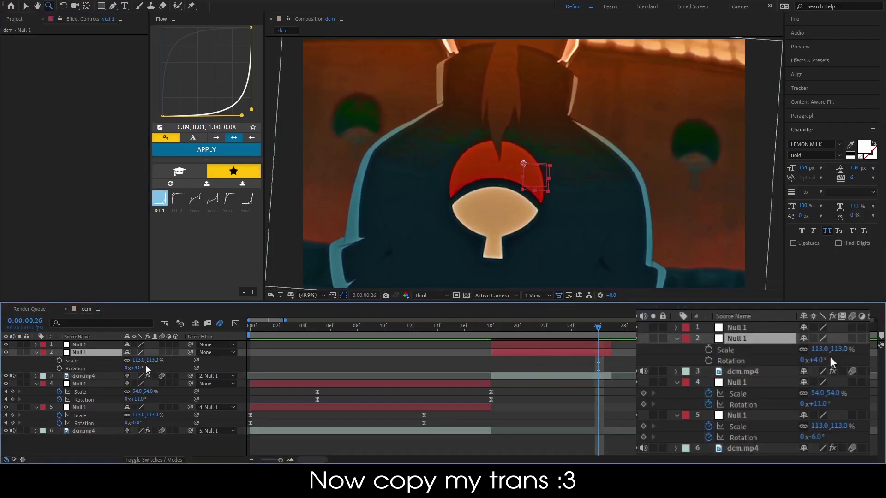
click(140, 369)
text(5)
key(Return)
click(60, 360)
click(60, 369)
Keyframe changed transform values on this null at frame 18 and ease its keyframes with the Flow preset DT 2
drag(598, 329, 491, 340)
drag(137, 368, 212, 356)
drag(610, 357, 482, 371)
click(177, 198)
click(210, 151)
Start Scale and Rotation keyframes on the topmost null shortly after frame 18 and parent the null below to it
mouse_move(494, 338)
mouse_down()
mouse_move(544, 338)
mouse_move(536, 352)
mouse_move(511, 339)
mouse_up()
click(512, 345)
key(s)
key(shift+r)
click(59, 353)
click(60, 361)
drag(191, 368, 109, 348)
Keyframe new transform values for the topmost null near frame 26 and shift these keyframes to the clip's end at frame 27
drag(508, 339, 600, 342)
drag(152, 352, 133, 362)
drag(603, 361, 594, 350)
drag(598, 353, 611, 353)
Ease the topmost null's keyframes with the Flow preset DT 1 and collapse the properties of all layers
drag(622, 350, 494, 364)
click(160, 199)
click(206, 151)
key(ctrl+a)
key(u)
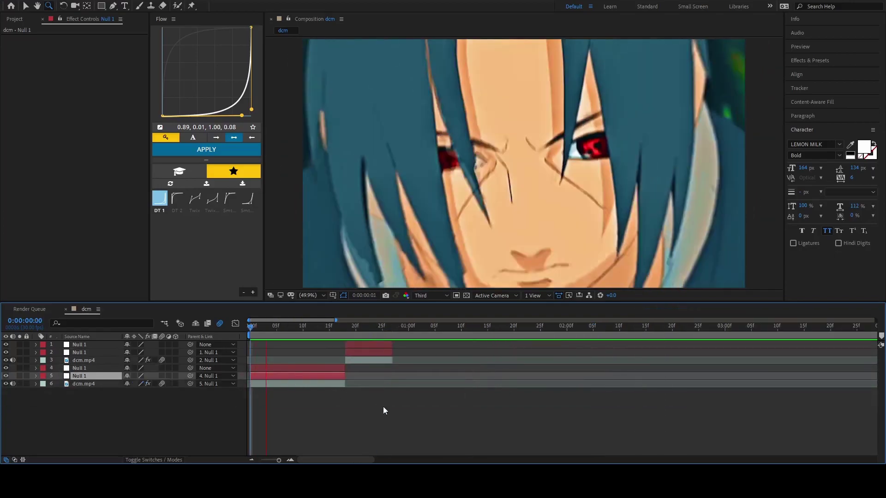
Add a new adjustment layer directly above the first clip's two nulls
drag(417, 325, 323, 356)
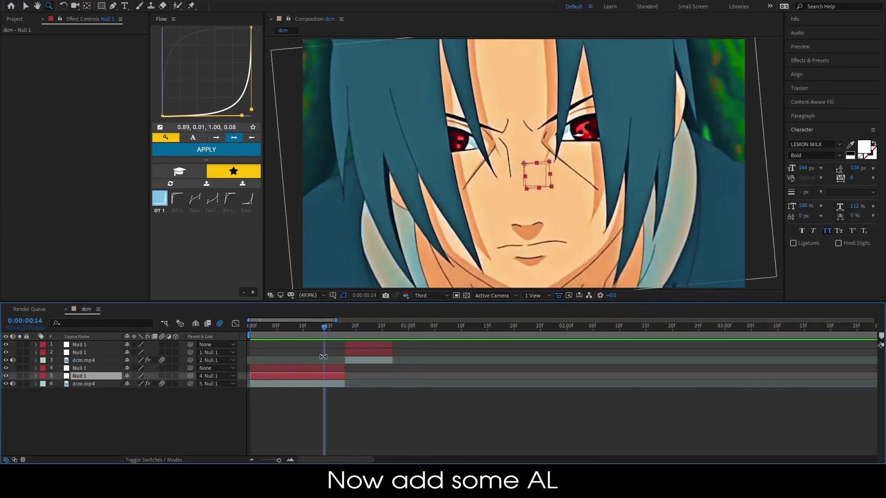
click(322, 368)
right_click(242, 370)
mouse_move(299, 268)
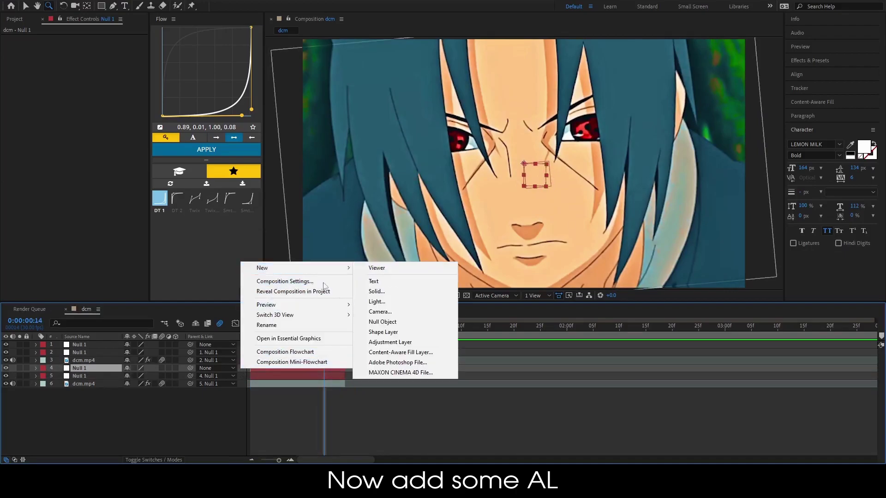
click(405, 342)
Trim the adjustment layer so it runs only from frame 9 to the end of the first clip at frame 18
drag(319, 337, 297, 336)
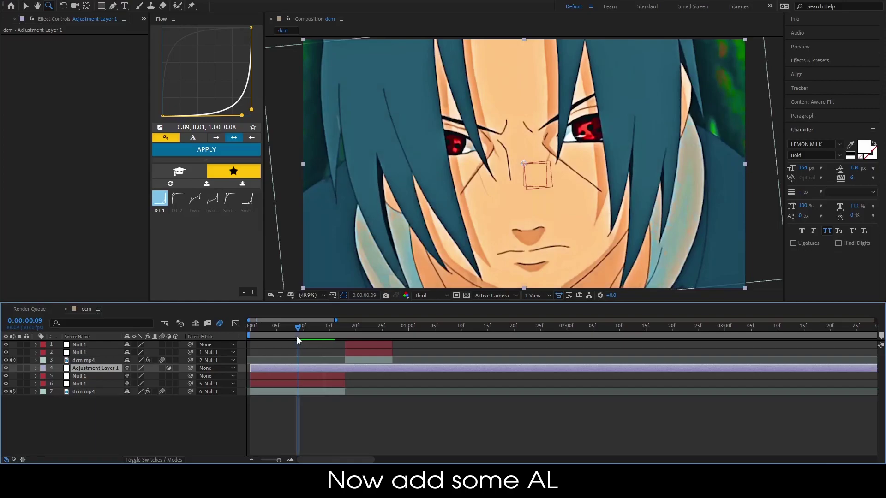
key(ctrl+shift+d)
click(289, 375)
key(Delete)
drag(298, 332, 345, 336)
click(355, 369)
key(ctrl+shift+d)
key(Delete)
Duplicate the adjustment layer, place the copy at the top of the stack and extend its end to about frame 26
click(328, 369)
key(ctrl+d)
drag(103, 368, 112, 342)
drag(349, 344, 324, 327)
Apply the Warp effect to the first clip's adjustment layer and set the warp style to FishEye
double_click(334, 377)
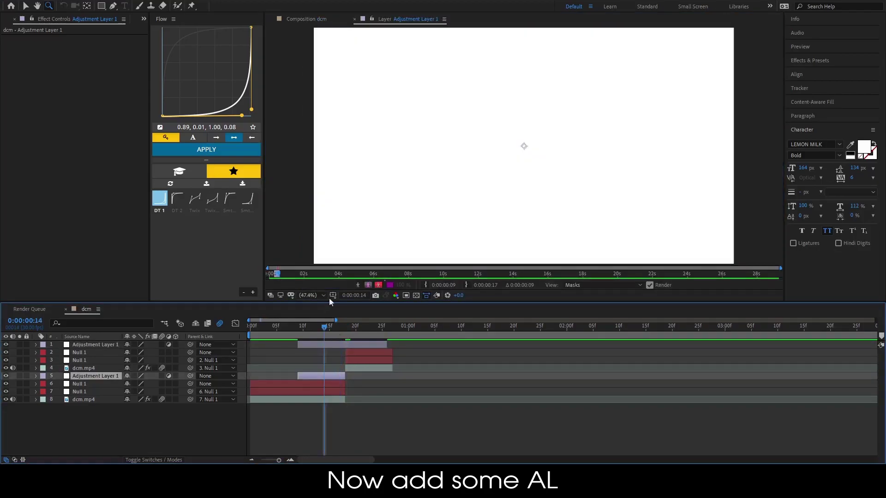
click(308, 19)
key(ctrl+space)
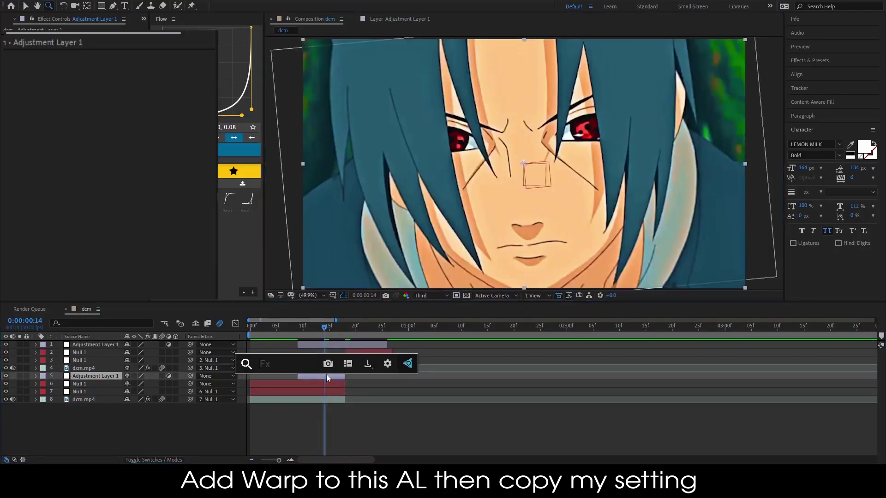
text(Warp)
click(325, 375)
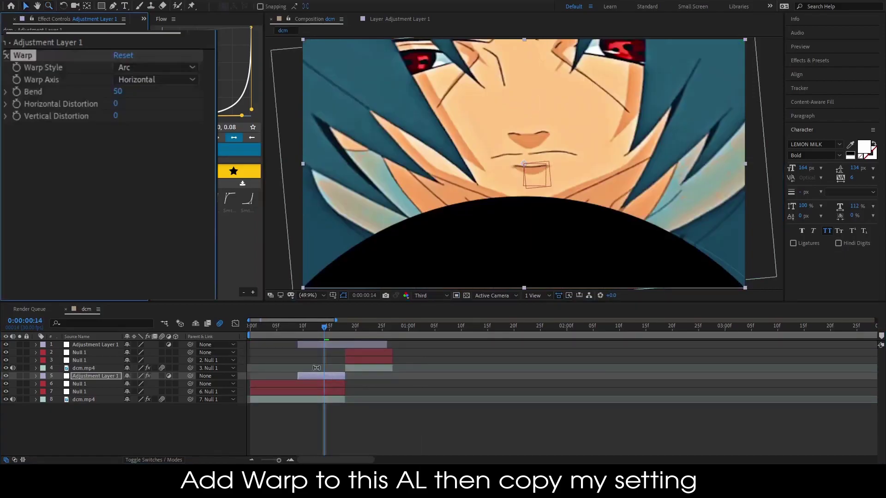
click(146, 67)
click(158, 256)
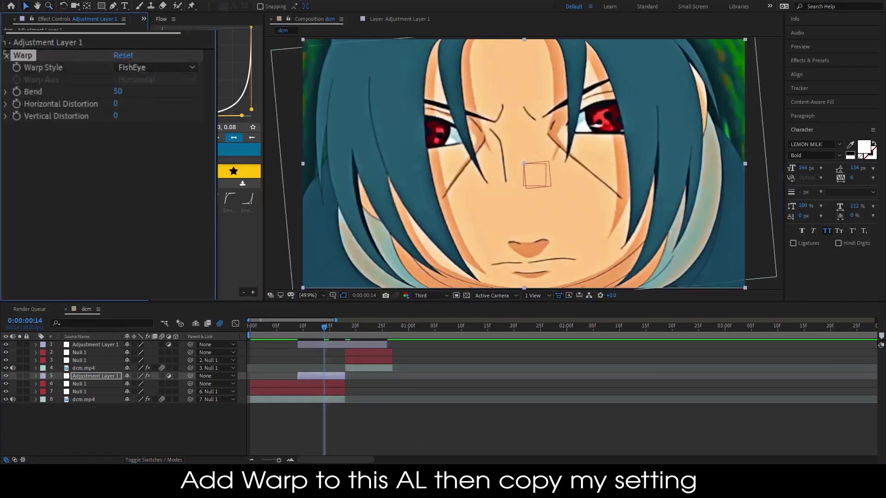
Extend the Warp adjustment layer's start to frame 8 and keyframe Bend at 0 on frame 9
scroll(296, 389, up, 1)
drag(299, 374, 288, 374)
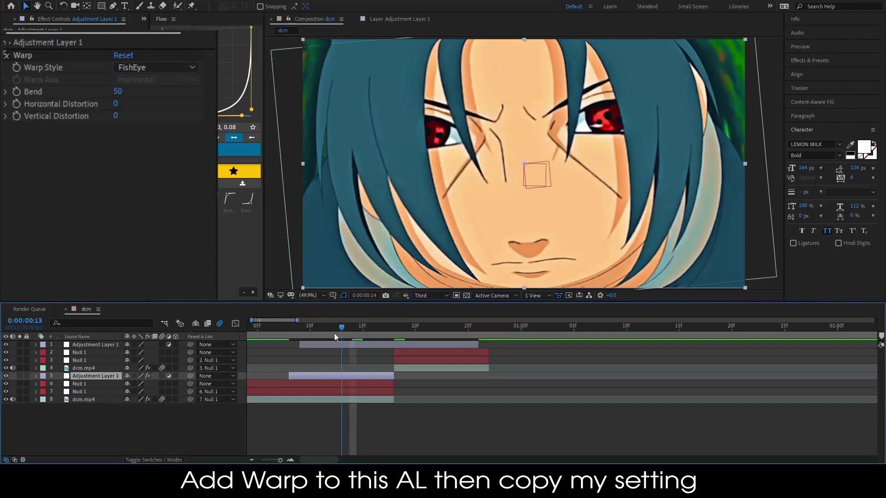
drag(340, 335, 299, 343)
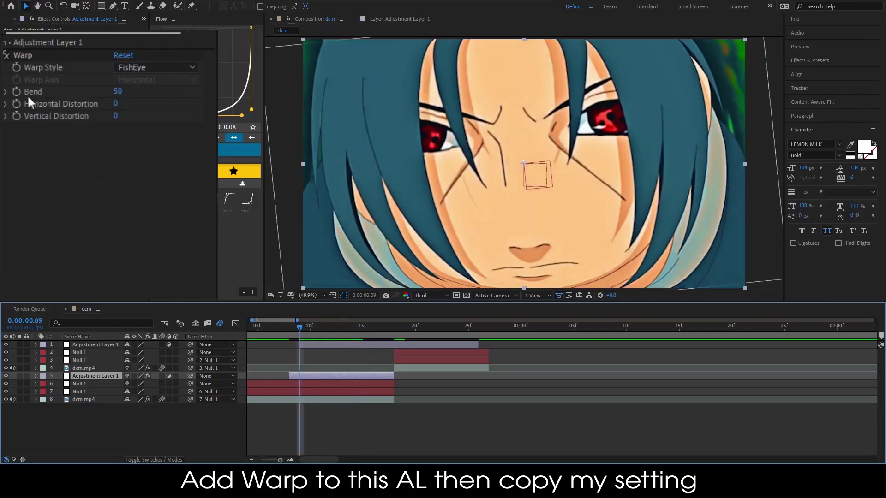
click(124, 91)
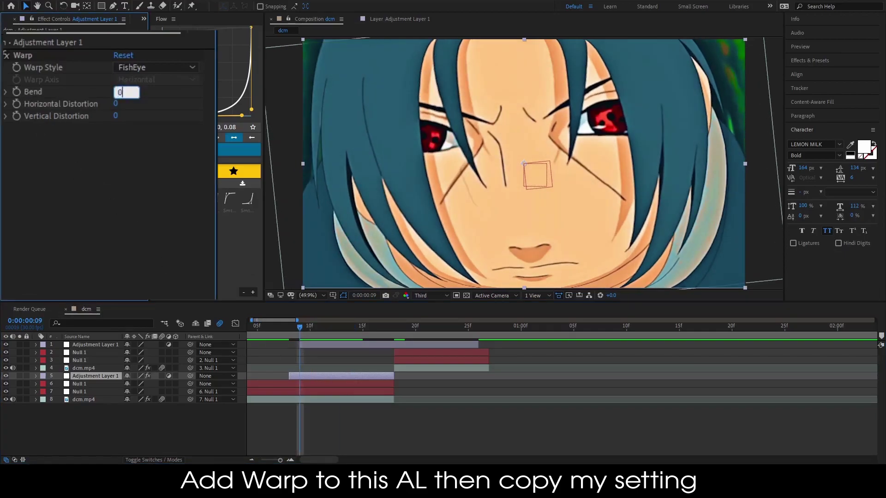
text(0)
key(Return)
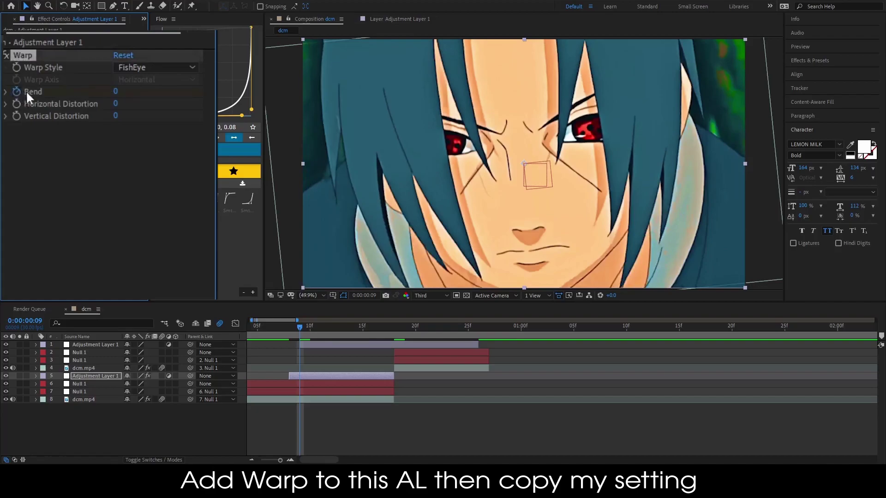
Set the Warp Bend to -100 at frame 18
drag(301, 327, 389, 348)
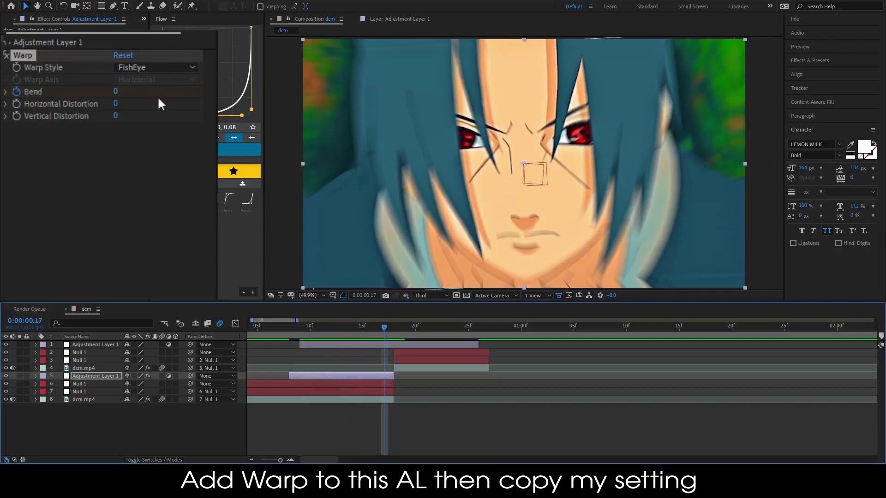
key(Page_Down)
drag(116, 93, 1, 78)
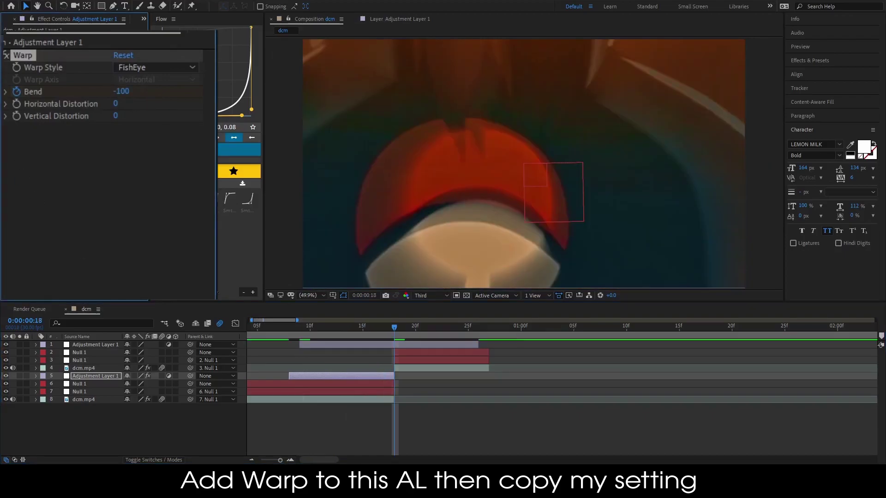
Ease the Bend keyframes in the graph editor, stretching the first handle to frame 18 and tilting the last keyframe's handle upward
key(u)
drag(409, 394, 270, 392)
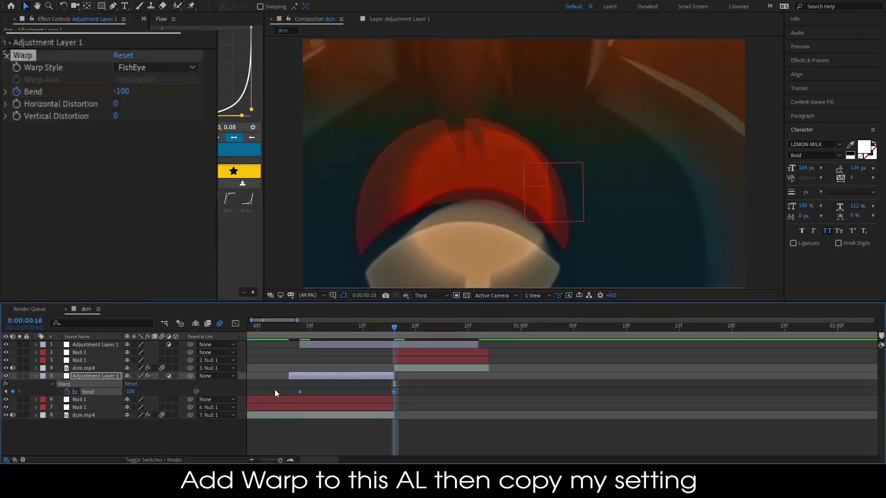
click(236, 324)
drag(352, 386, 256, 341)
drag(347, 351, 396, 352)
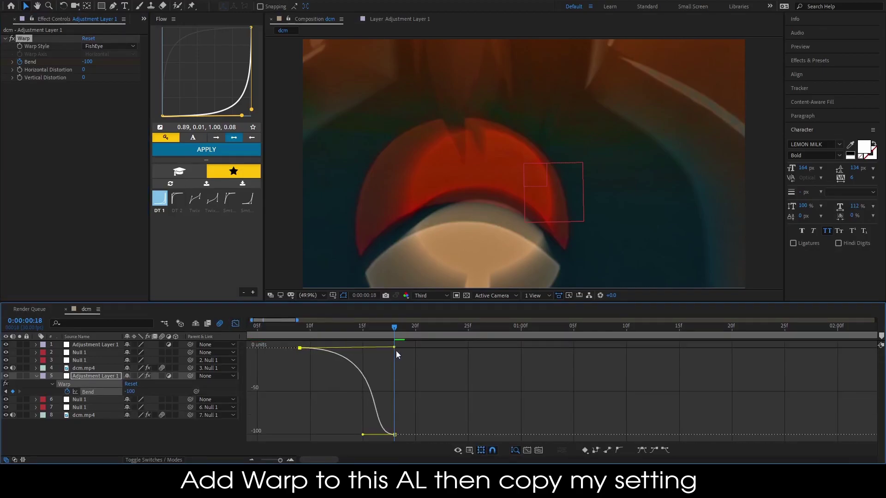
click(384, 327)
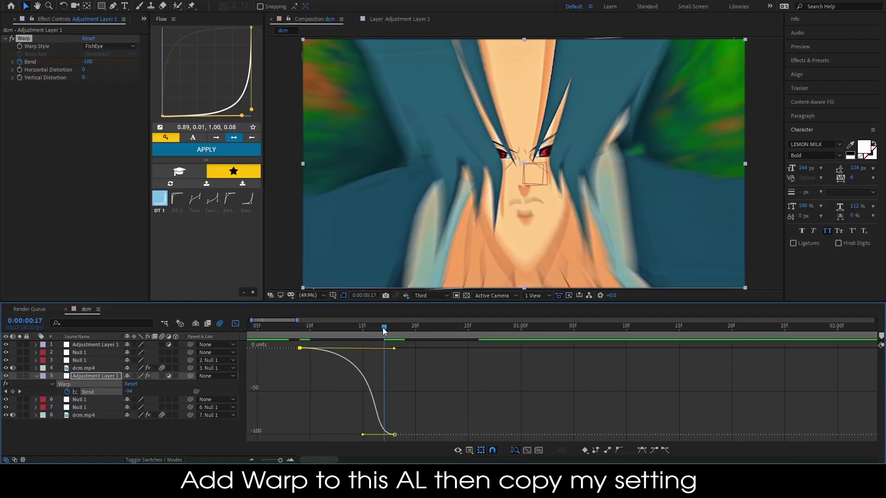
drag(363, 435, 362, 422)
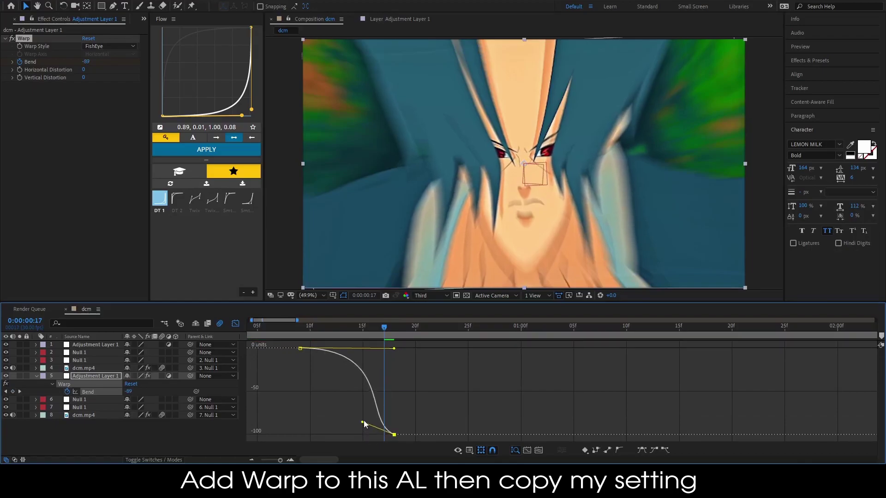
Lower the last Bend handle slightly, preview the transition, and close the graph and the layer's keyframe view
drag(378, 329, 187, 336)
drag(408, 422, 408, 428)
key(space)
drag(413, 349, 444, 403)
click(237, 324)
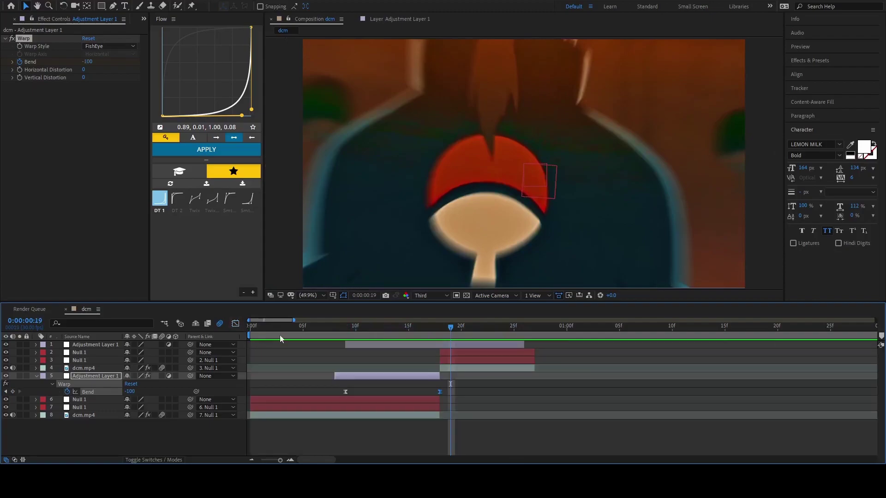
key(u)
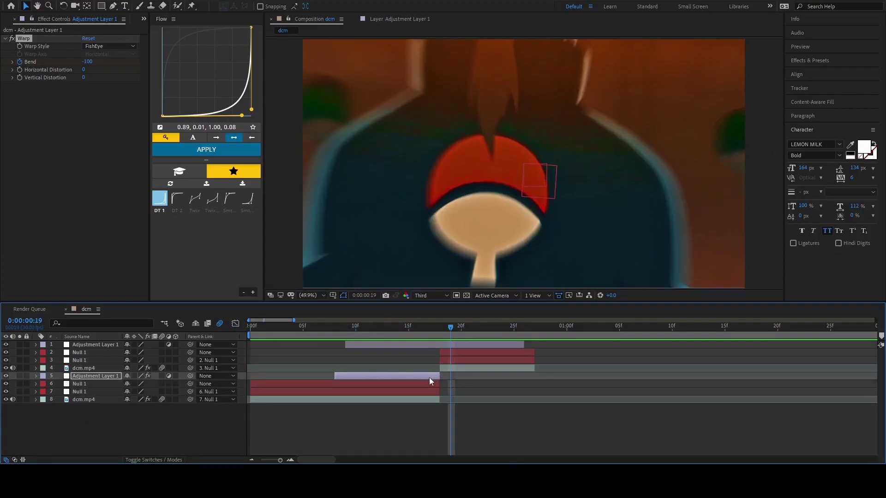
Duplicate the Warp adjustment layer, move the copy above the second clip's nulls and align its end with that clip's end
key(ctrl+d)
key(ctrl+z)
click(368, 381)
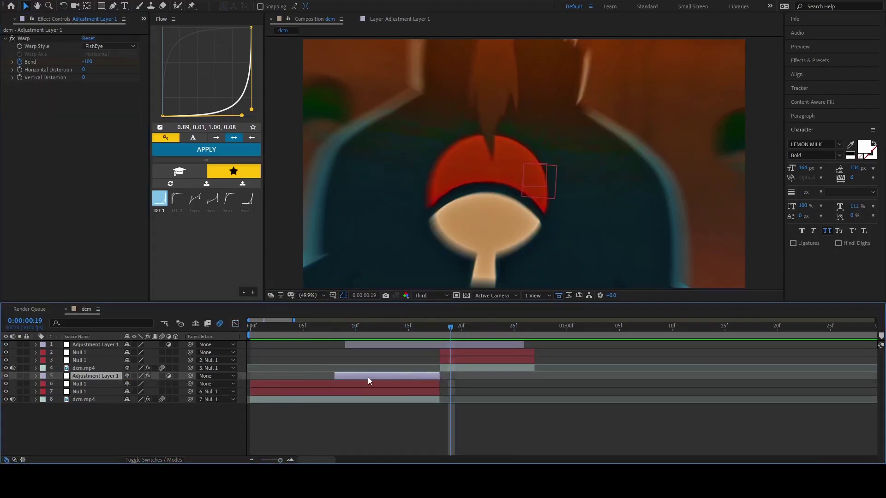
key(ctrl+d)
drag(117, 355, 115, 351)
drag(438, 353, 508, 353)
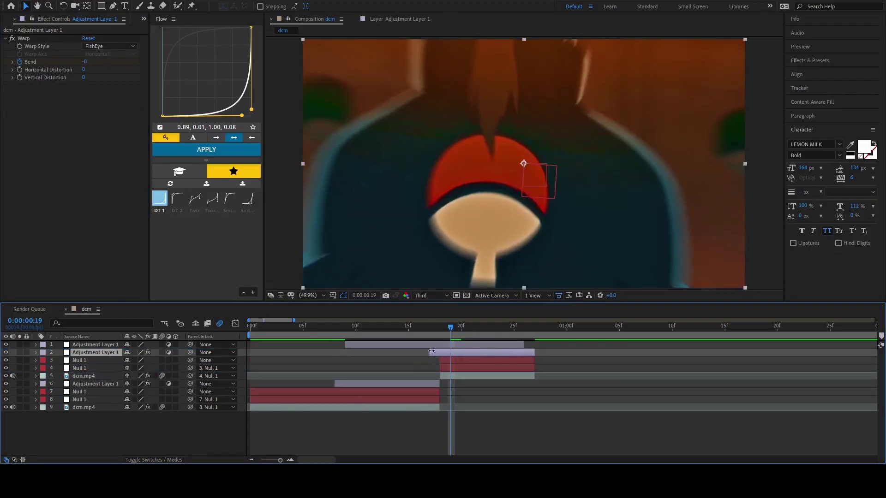
Move the copied Warp layer's first Bend keyframe to frame 21
drag(451, 330, 493, 380)
key(u)
drag(440, 368, 472, 368)
Flatten the handle of the copied layer's last Bend keyframe in the graph editor and check the motion around frame 22
drag(537, 367, 347, 336)
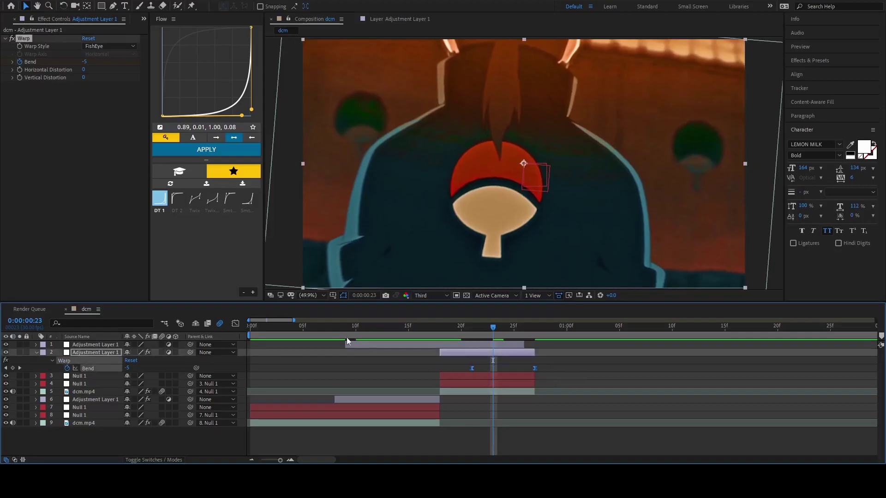
click(235, 323)
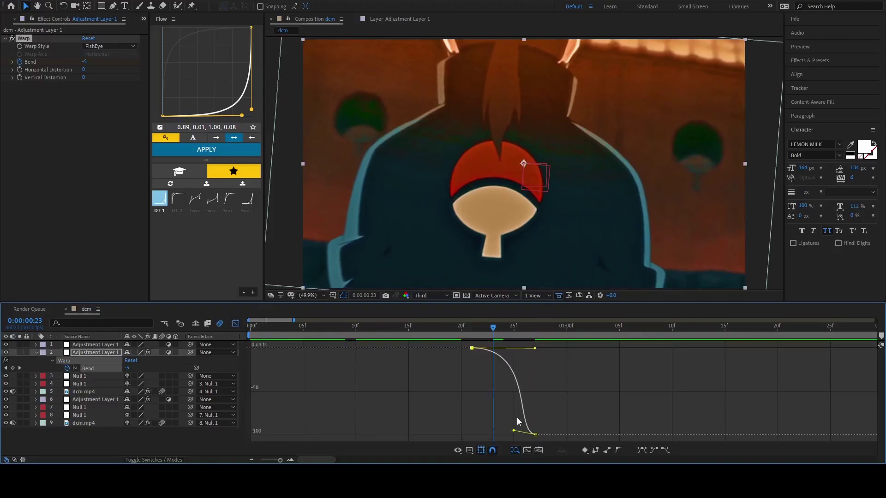
drag(513, 430, 515, 433)
drag(493, 329, 486, 349)
key(Page_Up)
click(236, 322)
key(u)
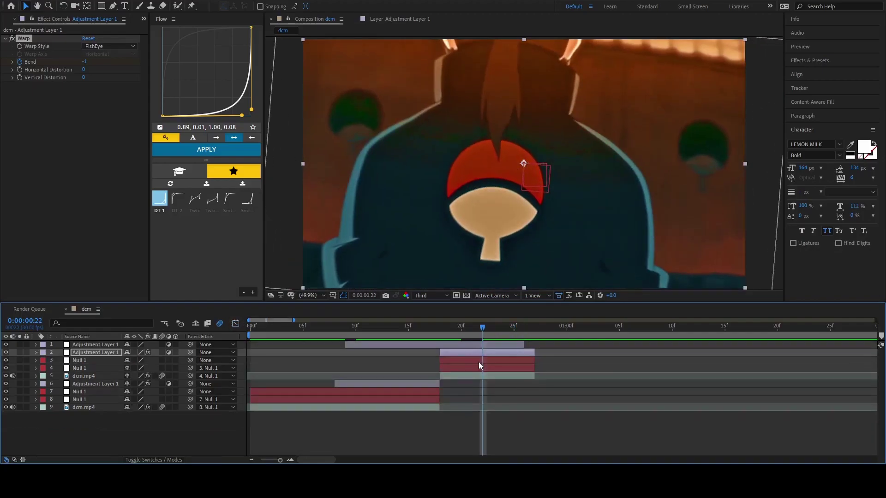
Go to frame 18 and duplicate the effect-free adjustment layer at the top of the stack
key(minus)
drag(342, 328, 320, 332)
click(324, 345)
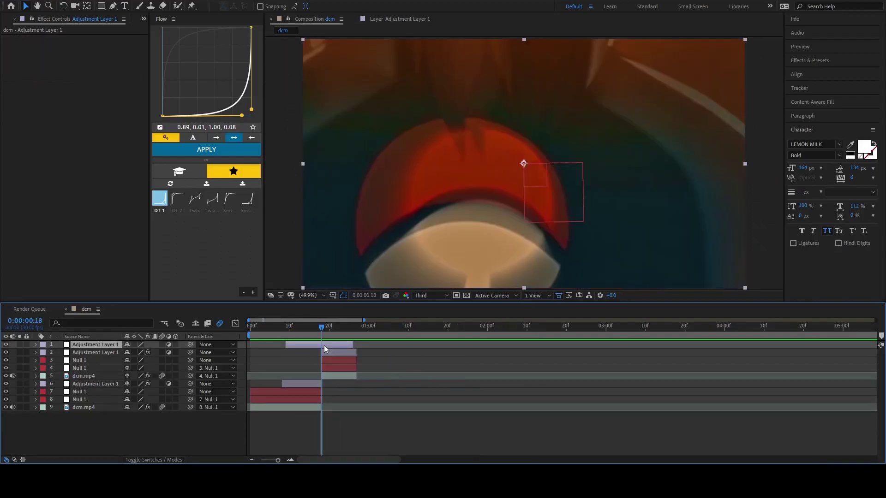
key(ctrl+d)
Apply the Twitch effect to the lower of the two top adjustment layers and enable its Blur and Slide operators
click(320, 350)
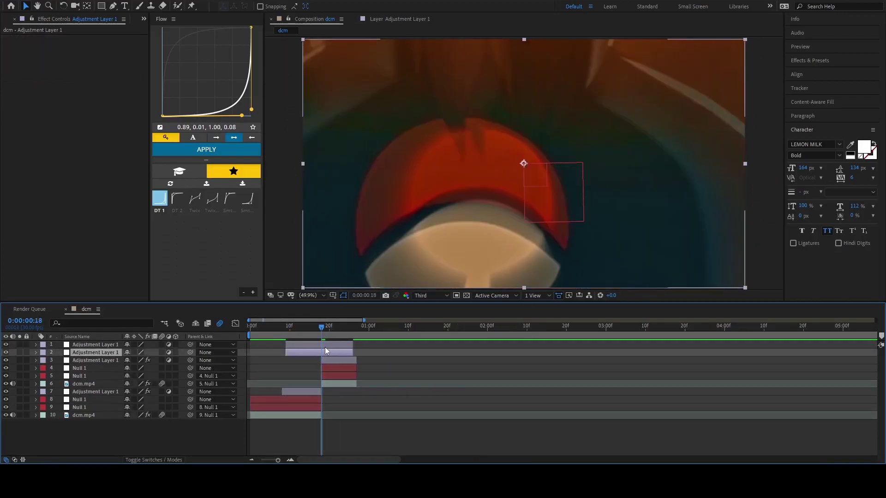
key(ctrl+space)
text(twit)
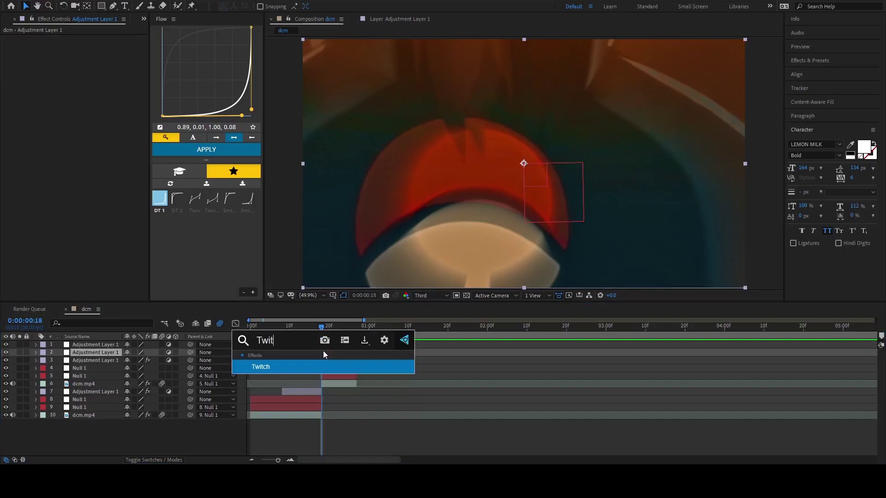
click(291, 364)
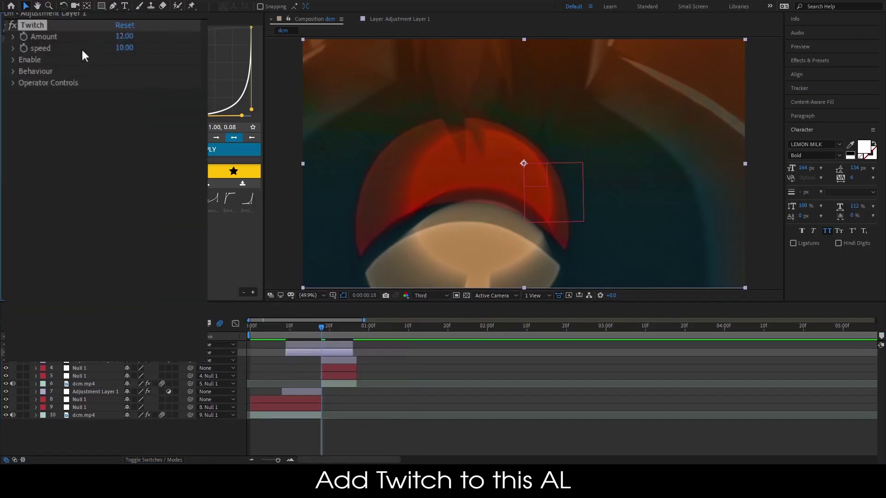
click(20, 60)
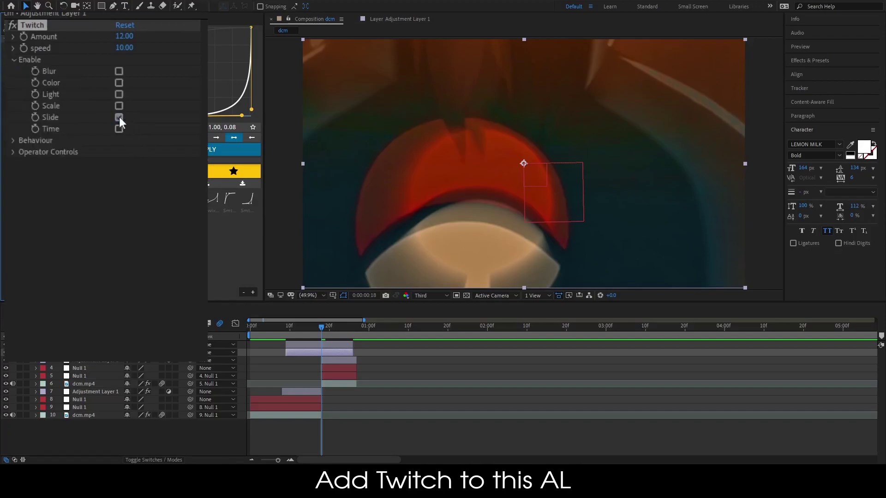
click(14, 60)
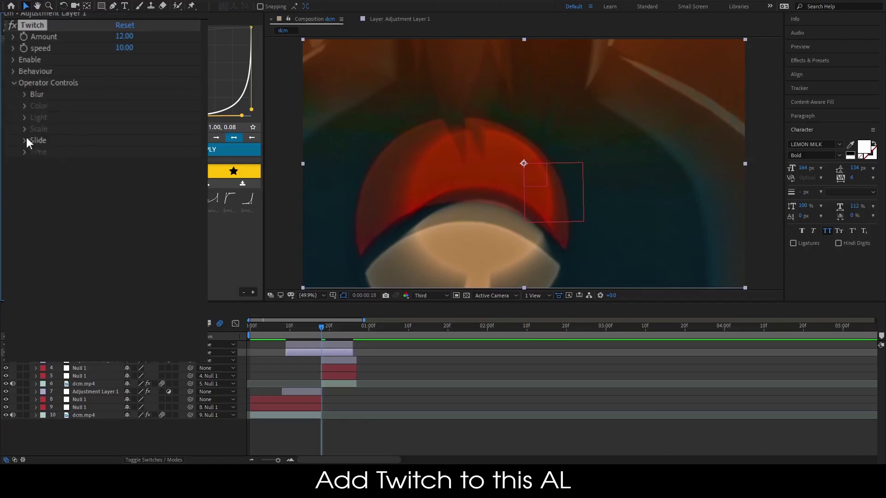
Set Twitch's Slide Amount to 35, Slide Twitches to 6.20 and Slide Spread to 0.84
click(25, 140)
click(124, 154)
text(35)
key(Return)
drag(129, 171, 159, 167)
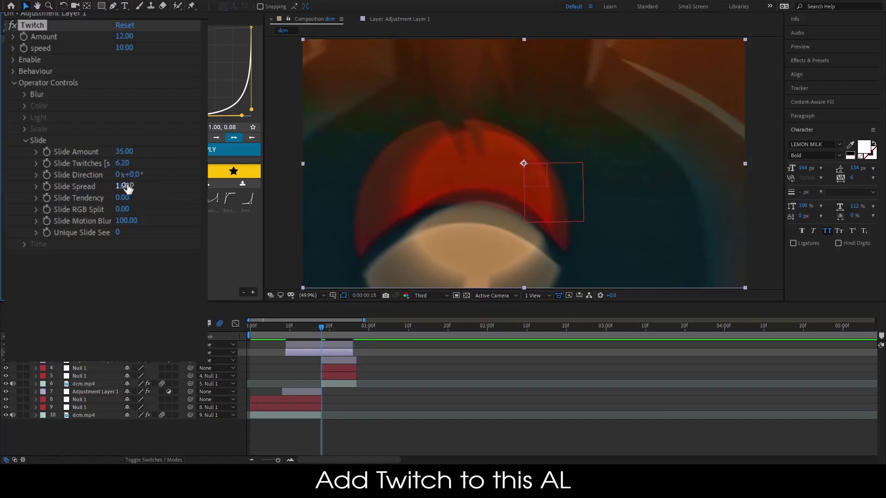
drag(120, 186, 137, 200)
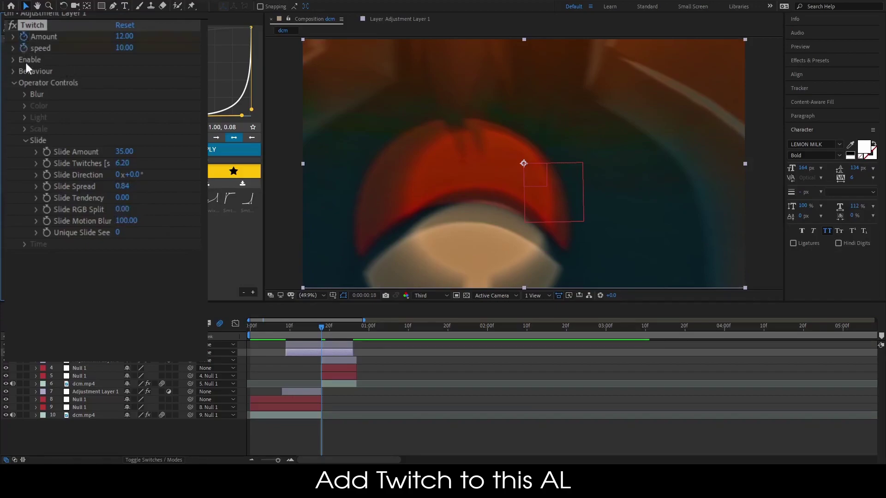
Keyframe Twitch Amount and speed at frame 18, and set both to 0 at frame 13
key(u)
drag(322, 328, 301, 333)
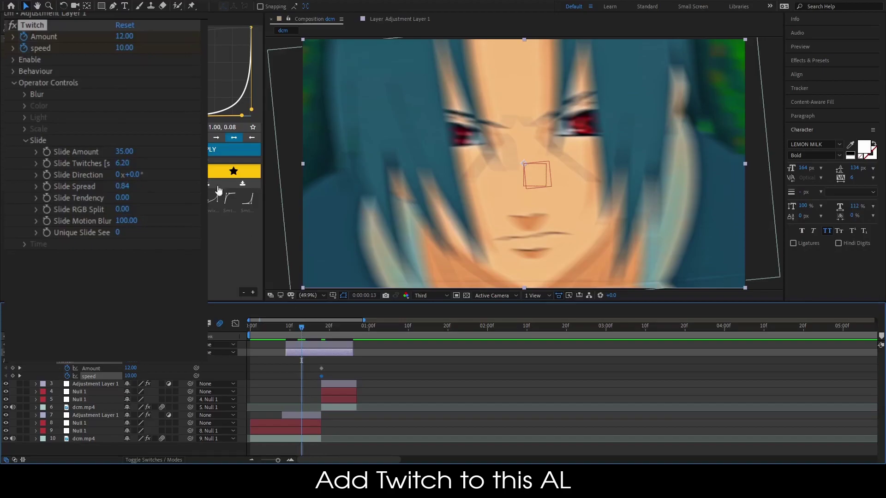
click(123, 37)
text(0)
key(Tab)
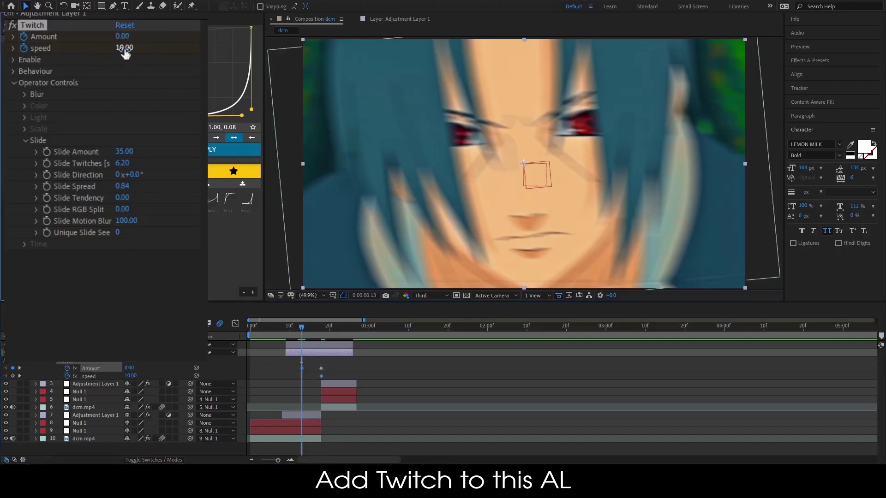
text(0)
key(Return)
Set both Twitch Amount and speed to 0 at frame 23
drag(307, 331, 341, 332)
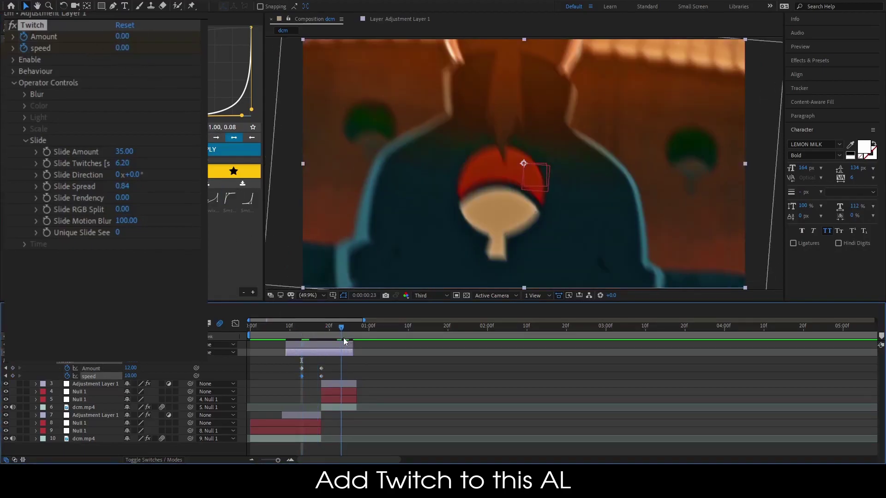
click(124, 37)
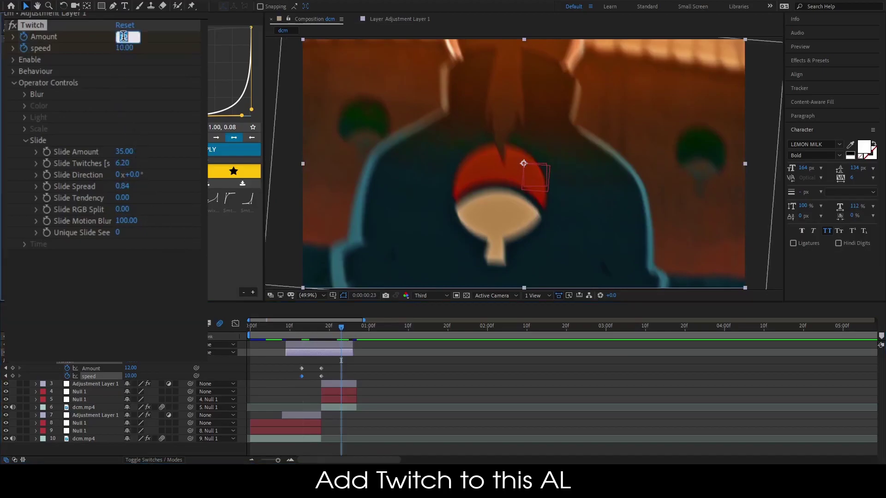
text(0)
key(Tab)
text(0)
key(Return)
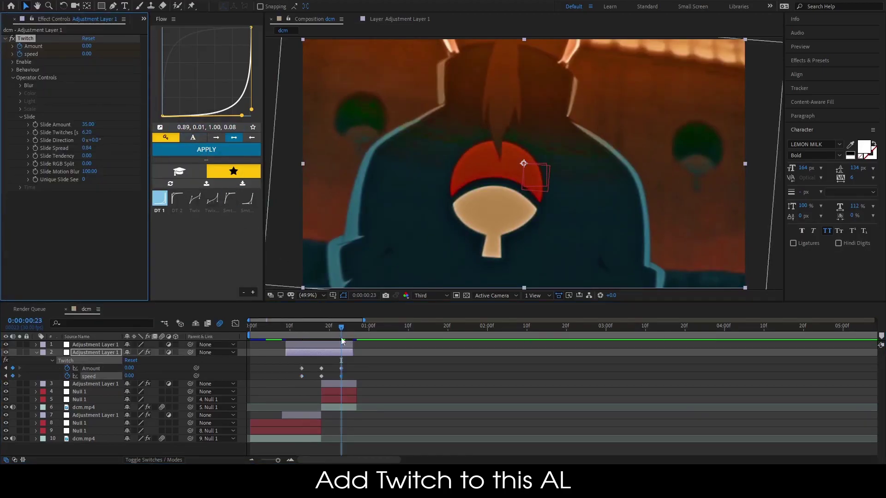
Apply Easy Ease to all the Twitch keyframes and display their speed graph
drag(358, 369, 287, 378)
key(F9)
click(235, 323)
right_click(408, 371)
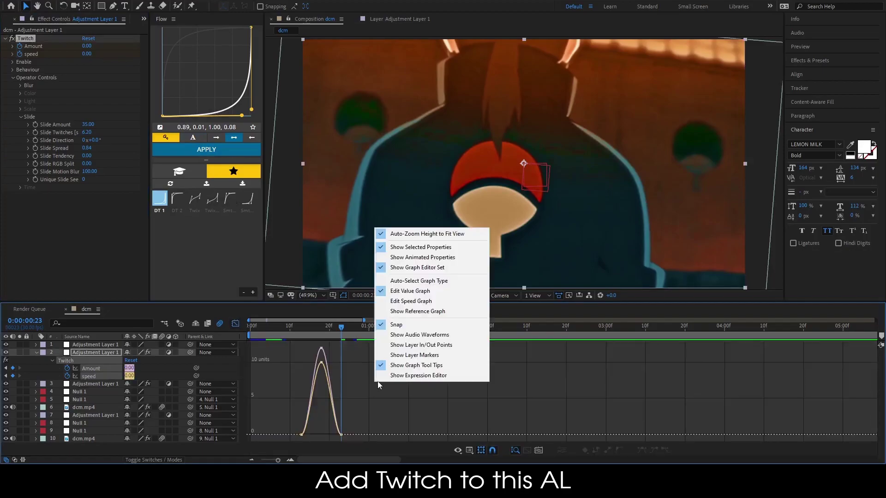
click(410, 302)
Stretch the outer Twitch keyframes' handles toward the middle keyframe in the speed graph, and return to frame 18
scroll(307, 388, up, 1)
drag(275, 380, 336, 391)
drag(420, 388, 328, 412)
scroll(365, 417, up, 2)
click(237, 323)
scroll(342, 359, down, 2)
drag(363, 329, 320, 363)
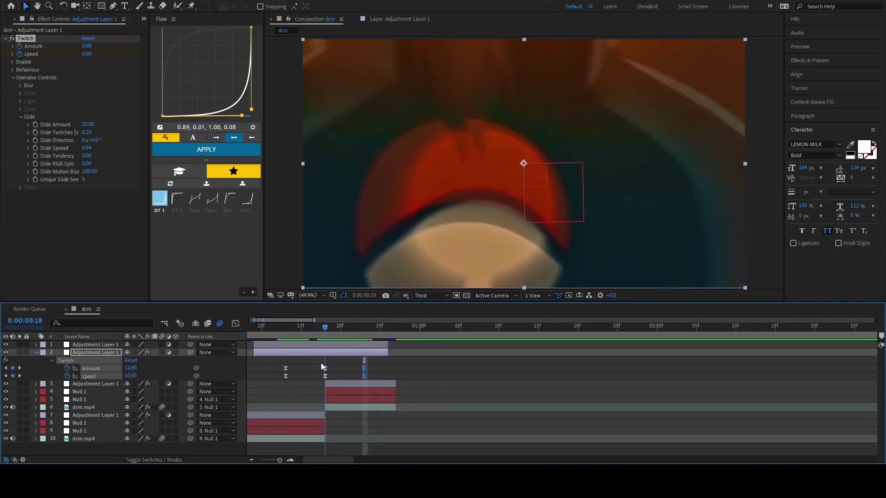
Apply BCC Fast Lens Blur to the topmost adjustment layer and return to the composition view
key(u)
drag(366, 384, 420, 380)
double_click(385, 345)
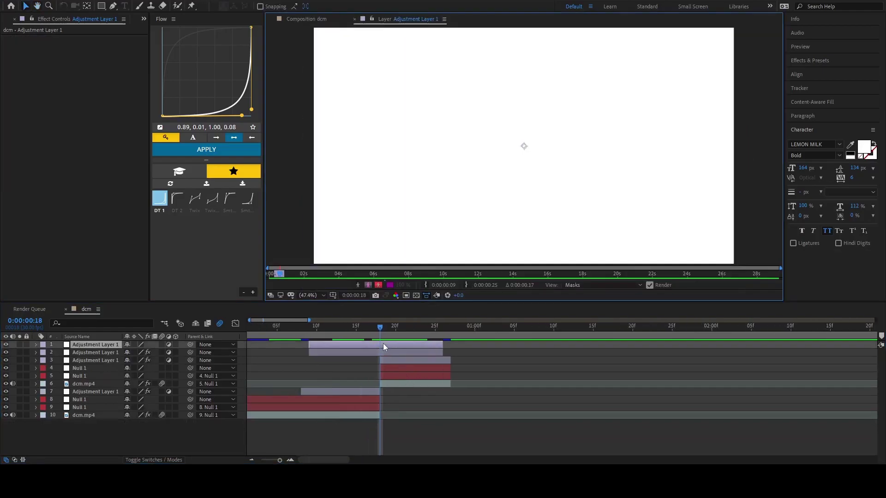
key(ctrl+space)
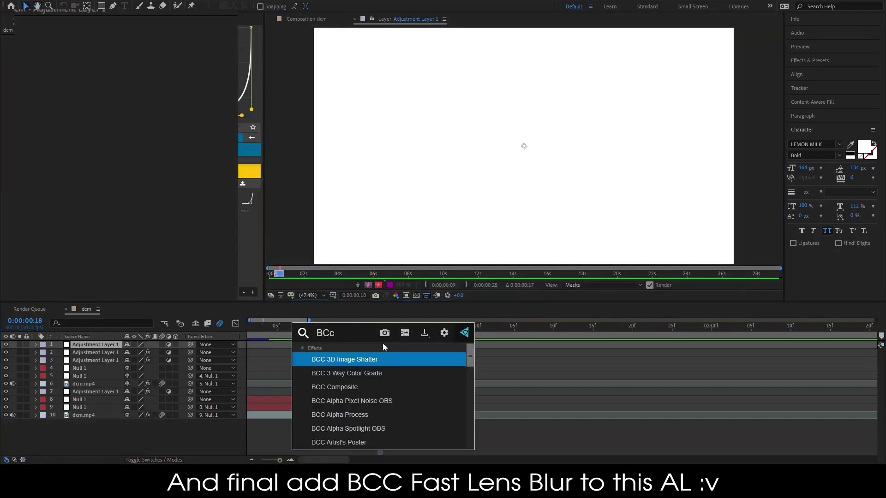
text(fast)
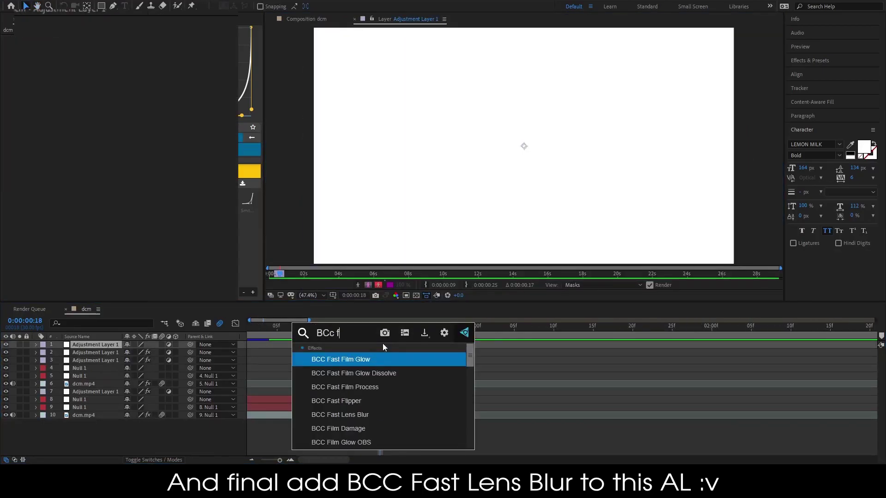
click(359, 414)
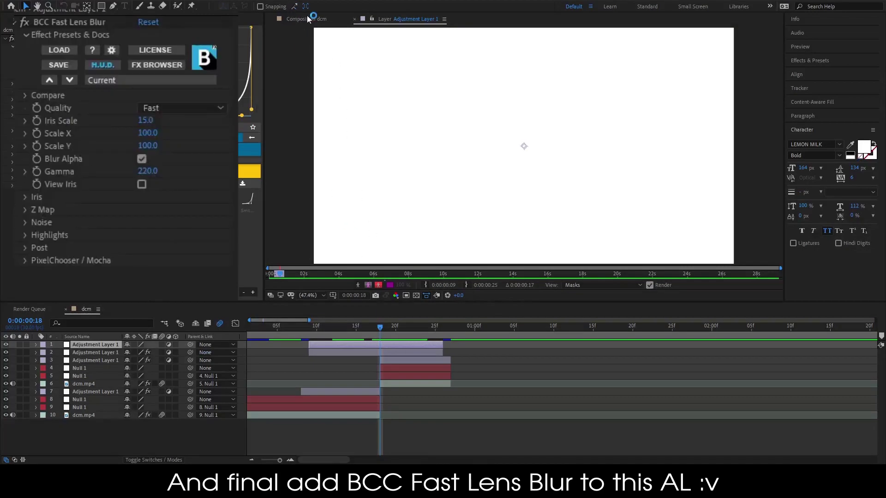
click(307, 17)
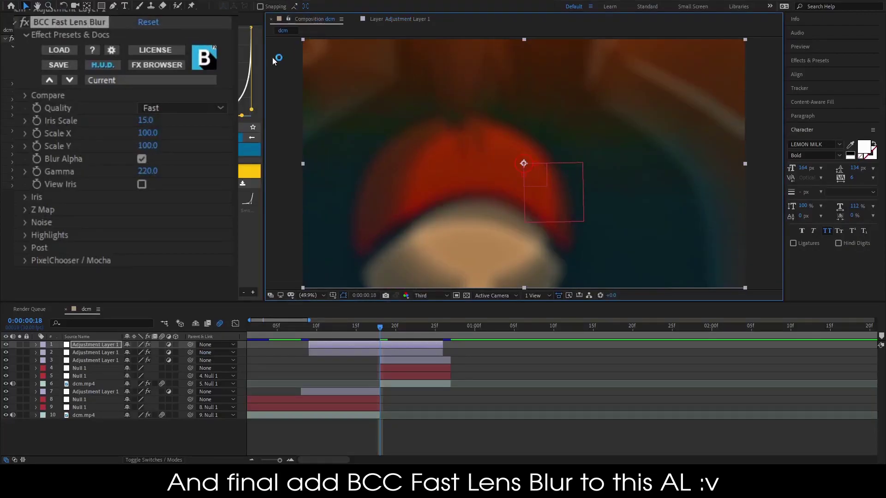
Set the lens blur's Iris Scale to 10 and Gamma to 300
click(145, 120)
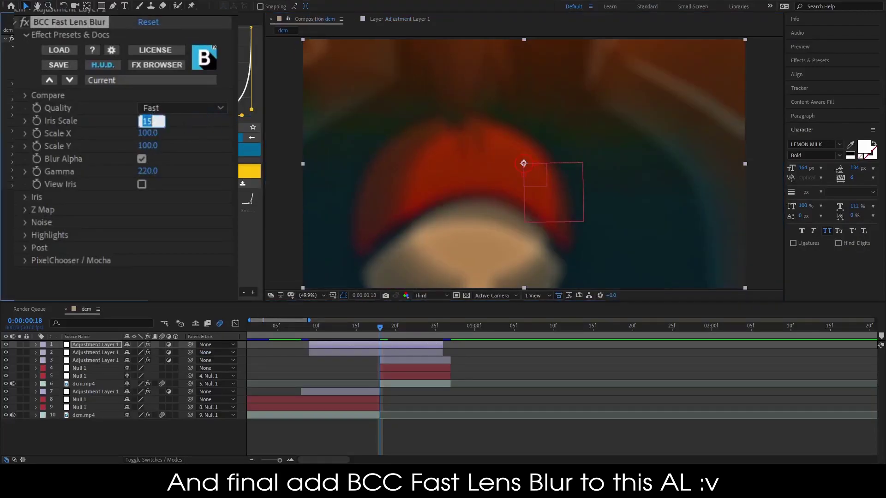
text(10)
key(Return)
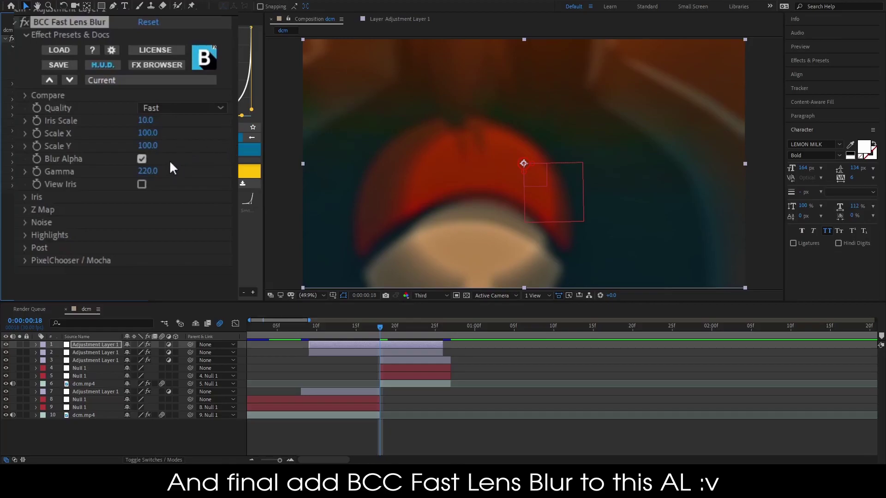
click(147, 172)
text(300)
key(Return)
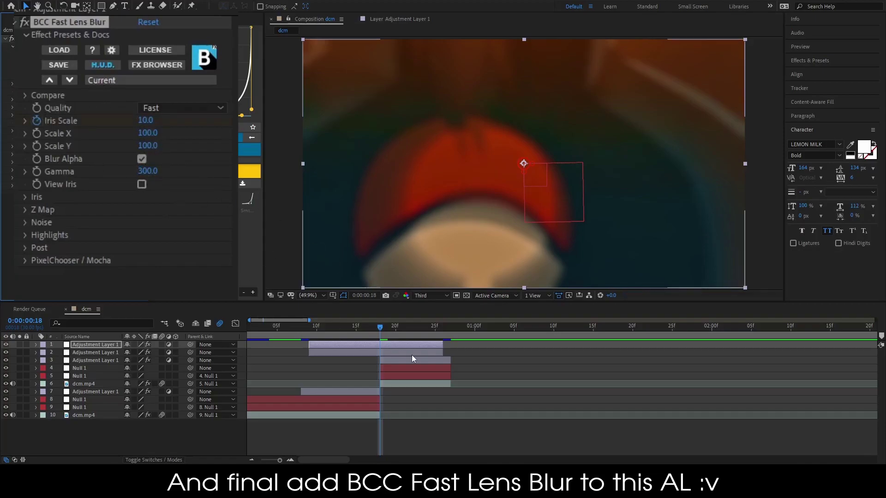
Keyframe the lens blur's Iris Scale at frame 18, and set it to 0 at frames 12 and 24
key(u)
drag(381, 329, 331, 334)
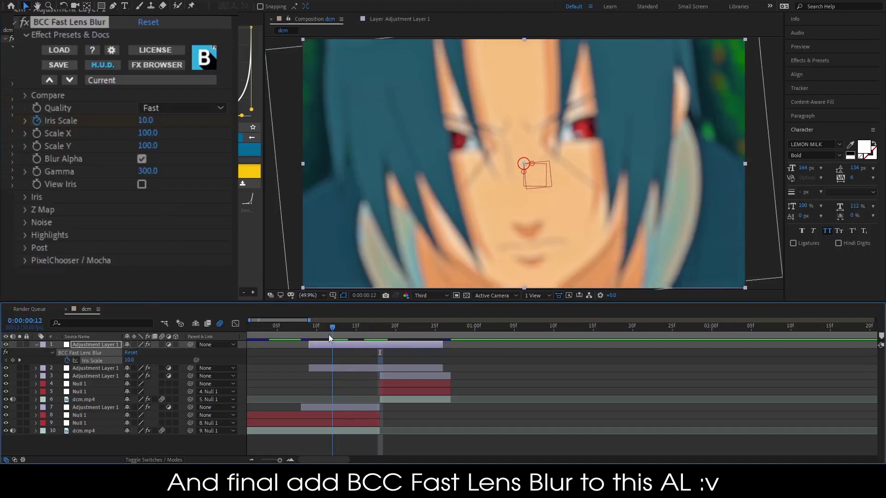
drag(146, 120, 76, 130)
drag(336, 332, 434, 350)
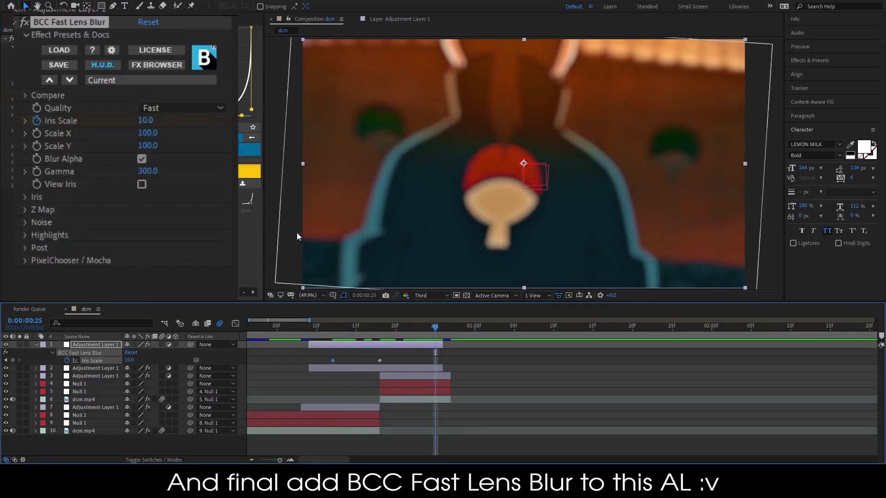
key(Page_Up)
drag(146, 121, 52, 130)
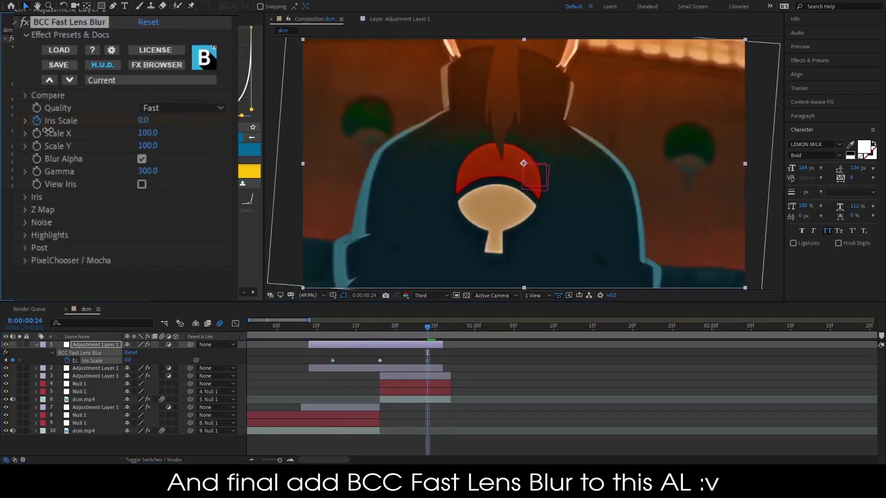
Ease the Iris Scale keyframes, shape their speed graph into sharp peaks around the middle keyframe and check the motion
drag(445, 356, 407, 392)
click(236, 324)
drag(457, 403, 403, 418)
key(space)
drag(319, 341, 293, 331)
scroll(293, 355, down, 3)
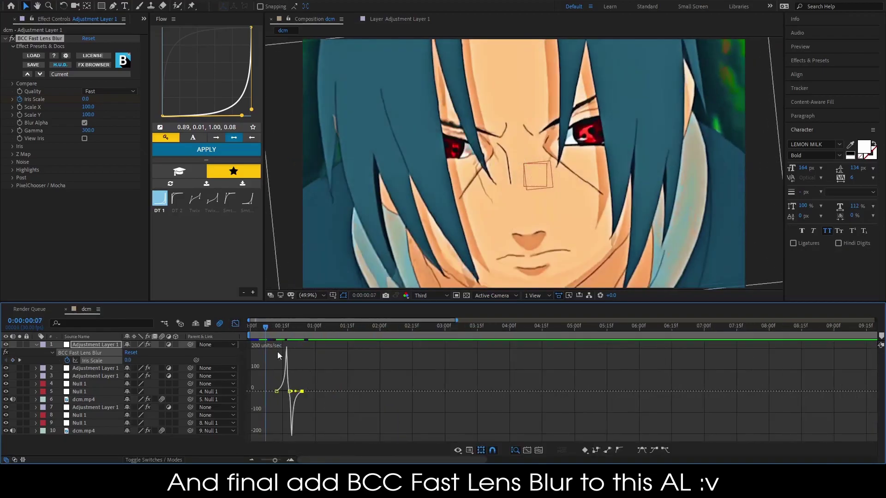
click(236, 324)
key(u)
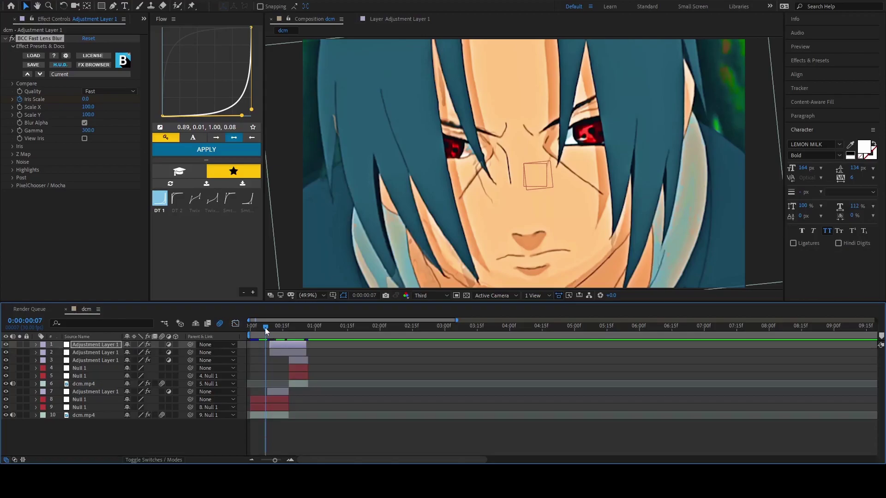
Limit the work area to the two clips and preview the transition from the first frame
drag(265, 327, 248, 363)
key(space)
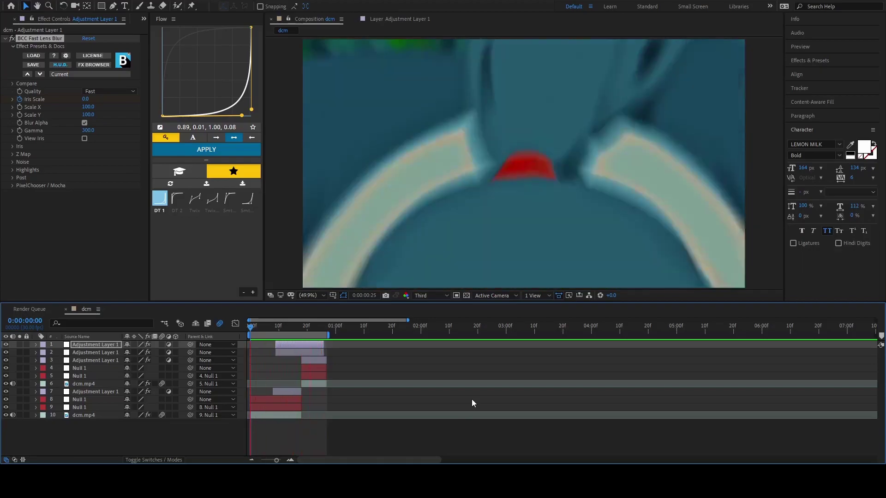
key(space)
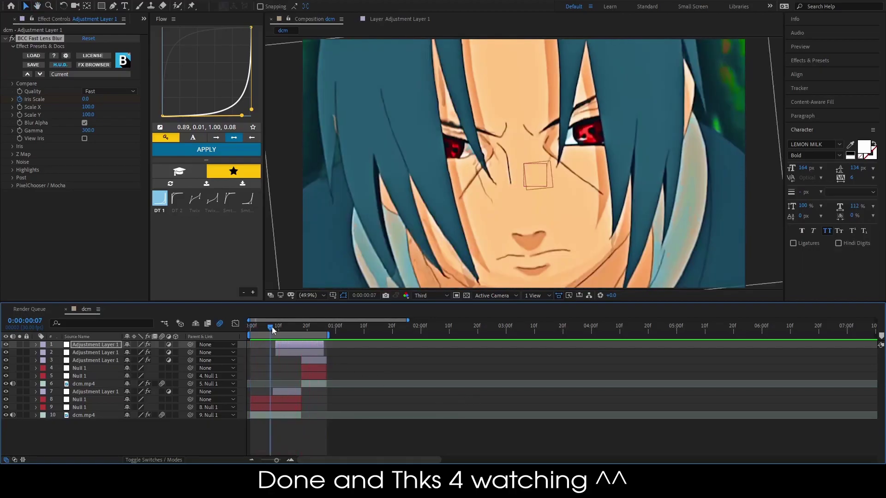